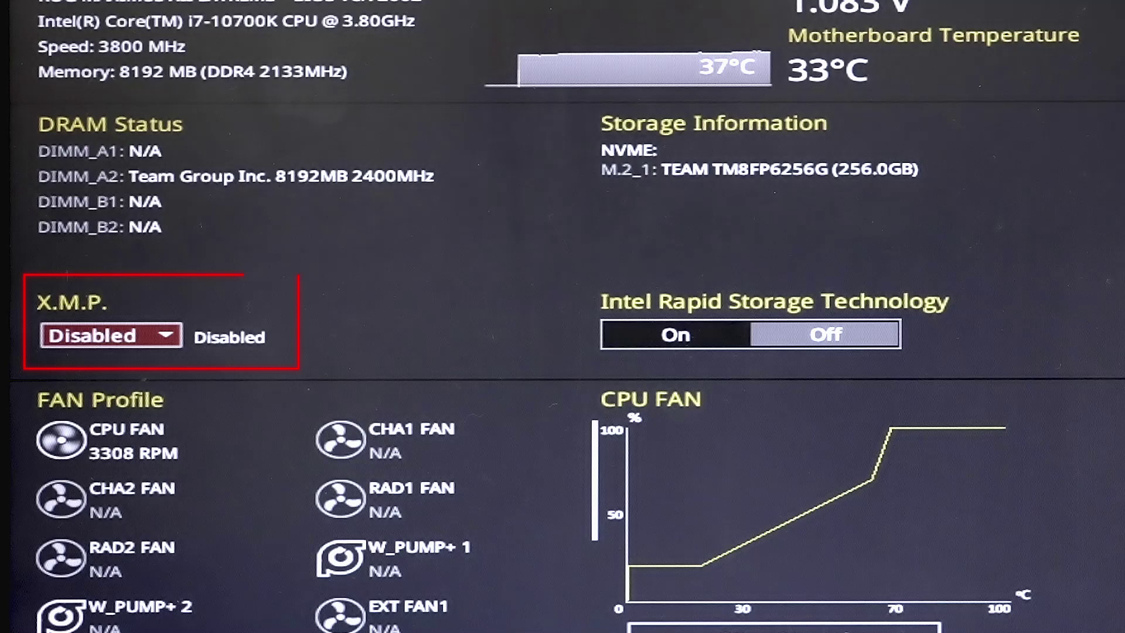
pyautogui.press('Return')
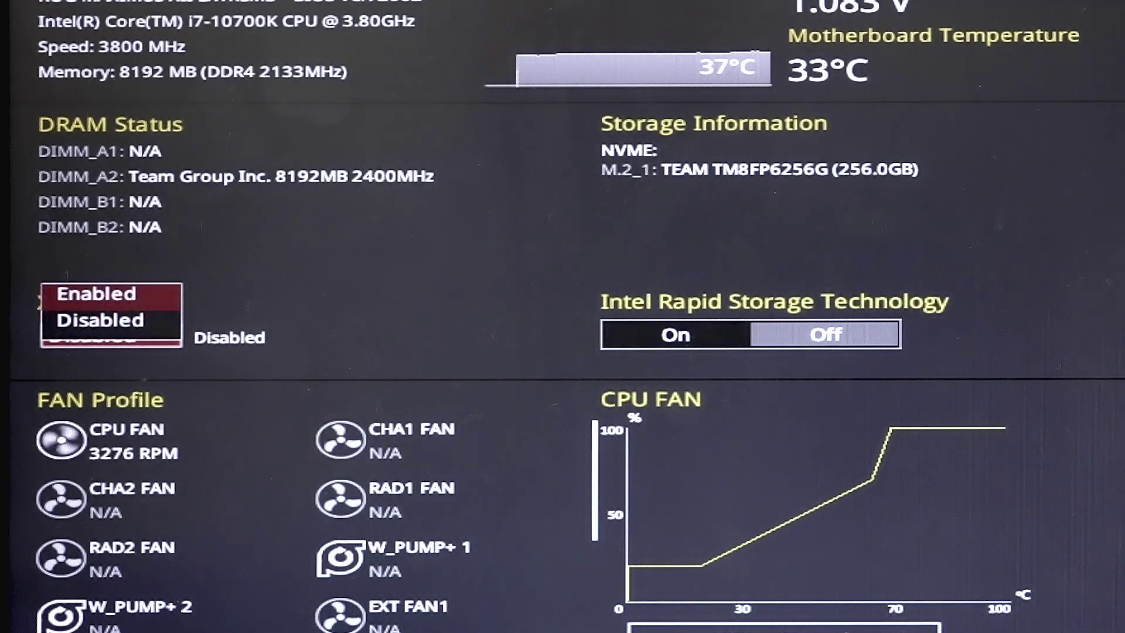
pyautogui.press('Return')
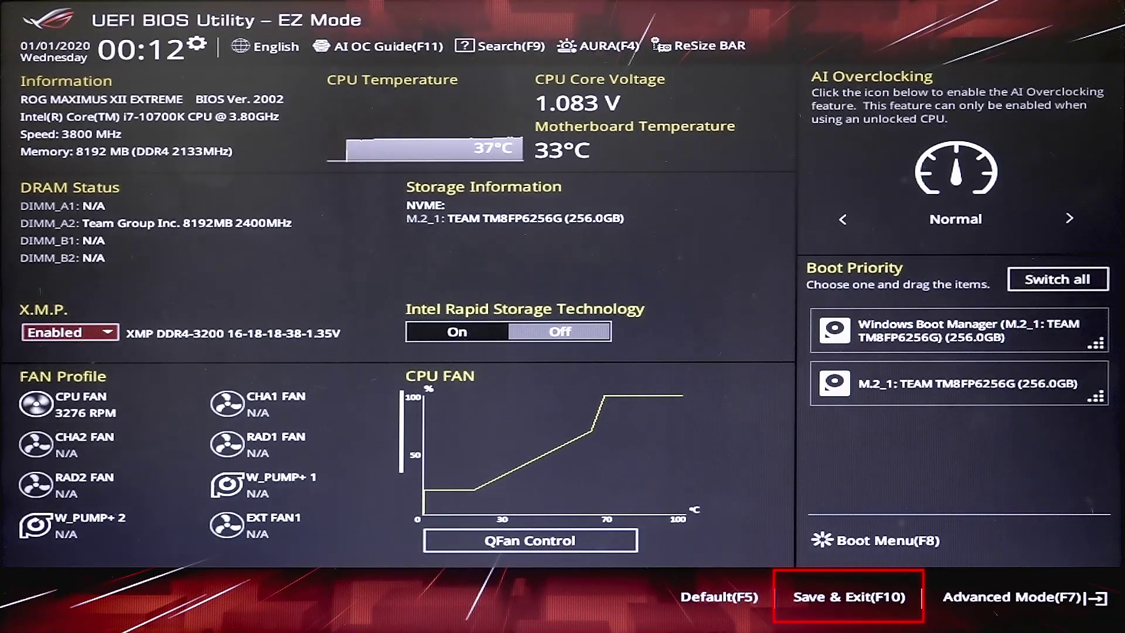
pyautogui.press('Return')
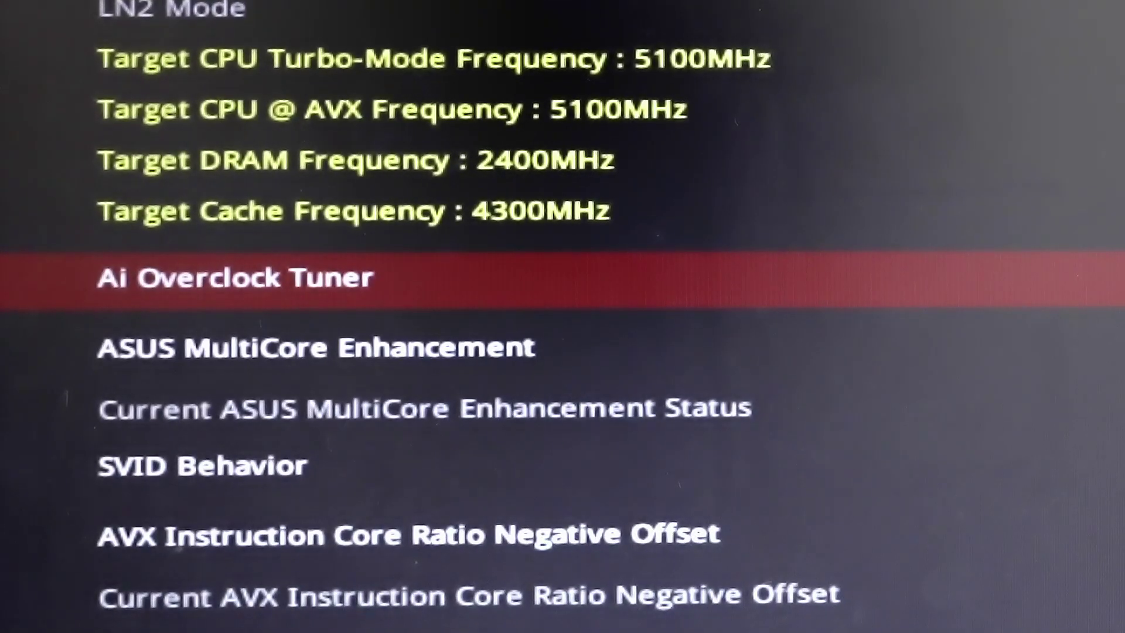
# Step: Choose XMP I for Ai Overclock Tuner, then move down past DRAM Frequency (DDR4-3200MHz) to DRAM Timing Control
pyautogui.press('Return')
pyautogui.press('Down')
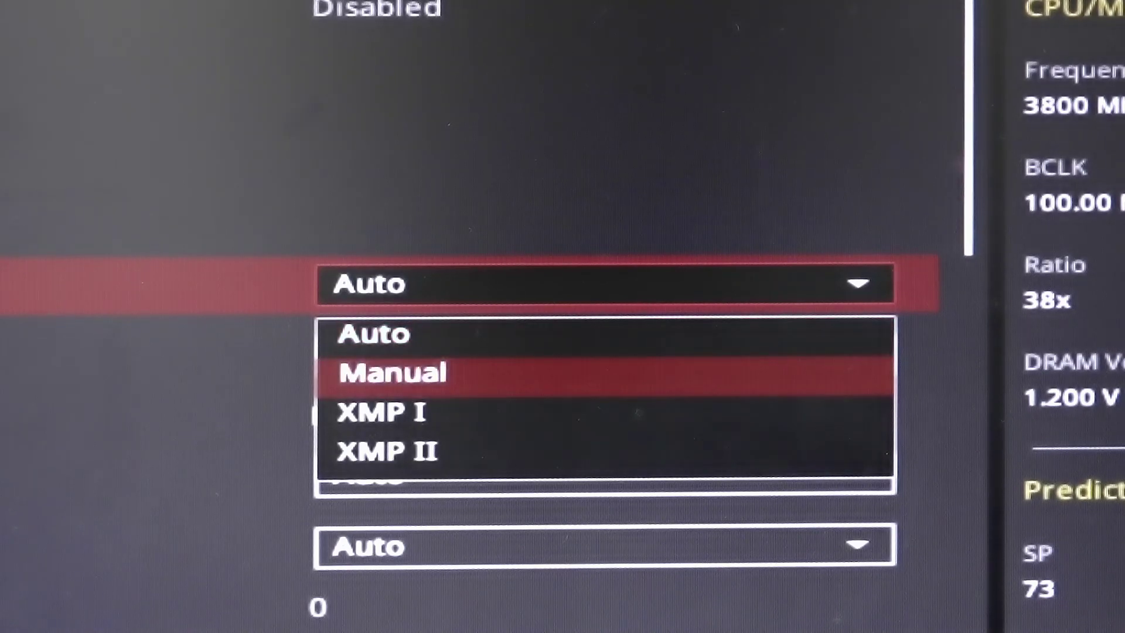
pyautogui.press('Down')
pyautogui.press('Return')
pyautogui.press('Down')
pyautogui.press('Down')
pyautogui.press('Down')
pyautogui.press('Down')
pyautogui.press('Down')
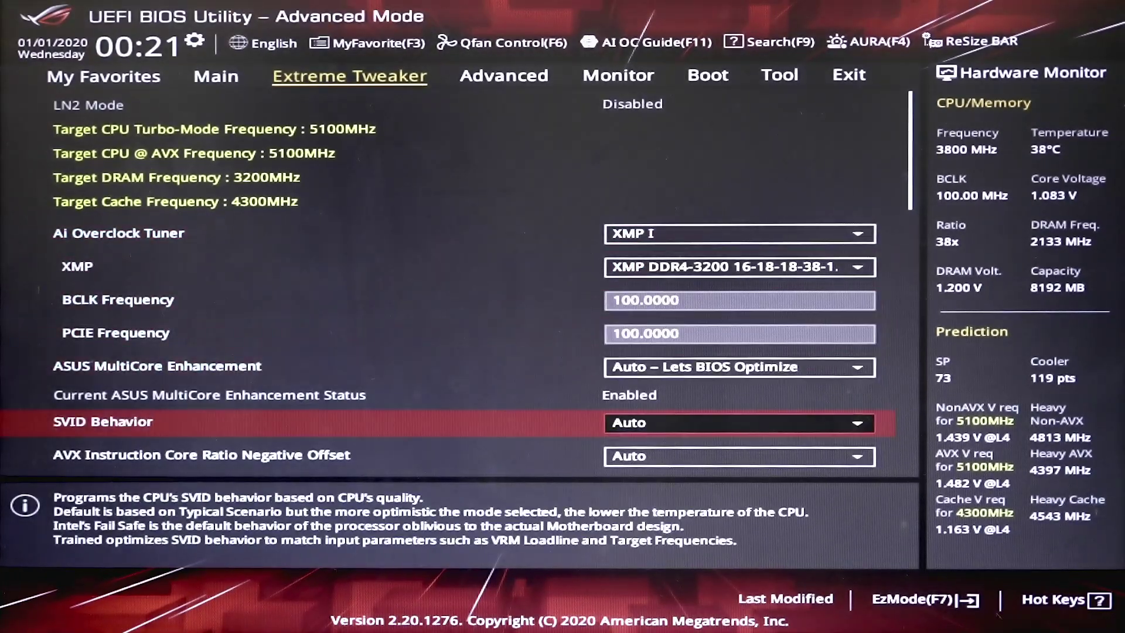
pyautogui.press('Down')
pyautogui.press('Down')
pyautogui.press('Down')
pyautogui.press('Down')
pyautogui.press('Down')
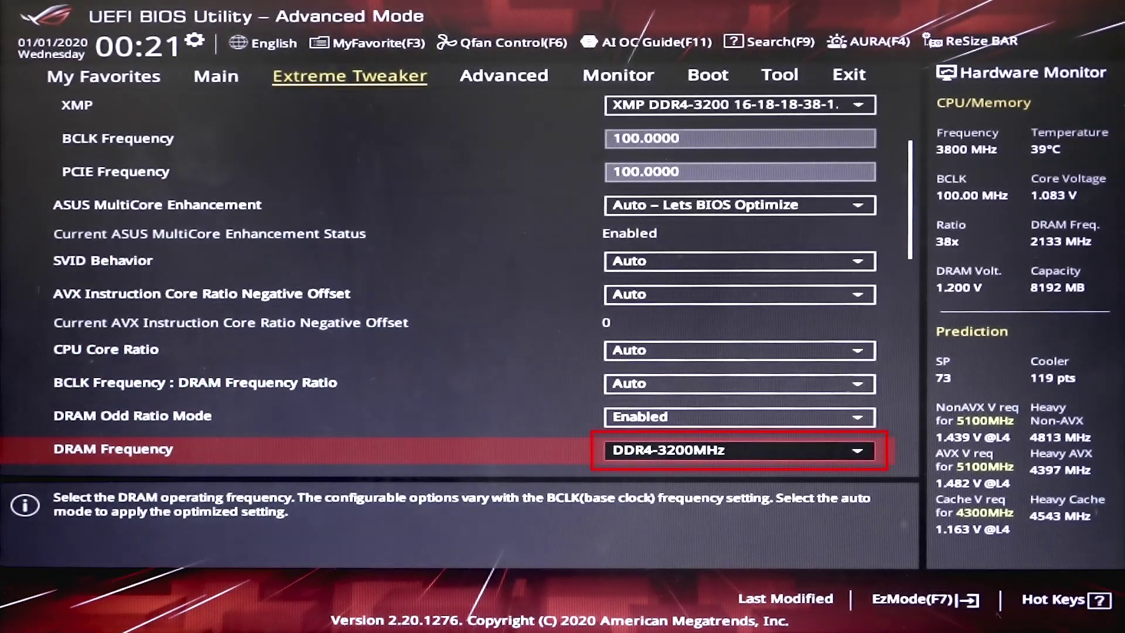
pyautogui.press('Down')
pyautogui.press('Down')
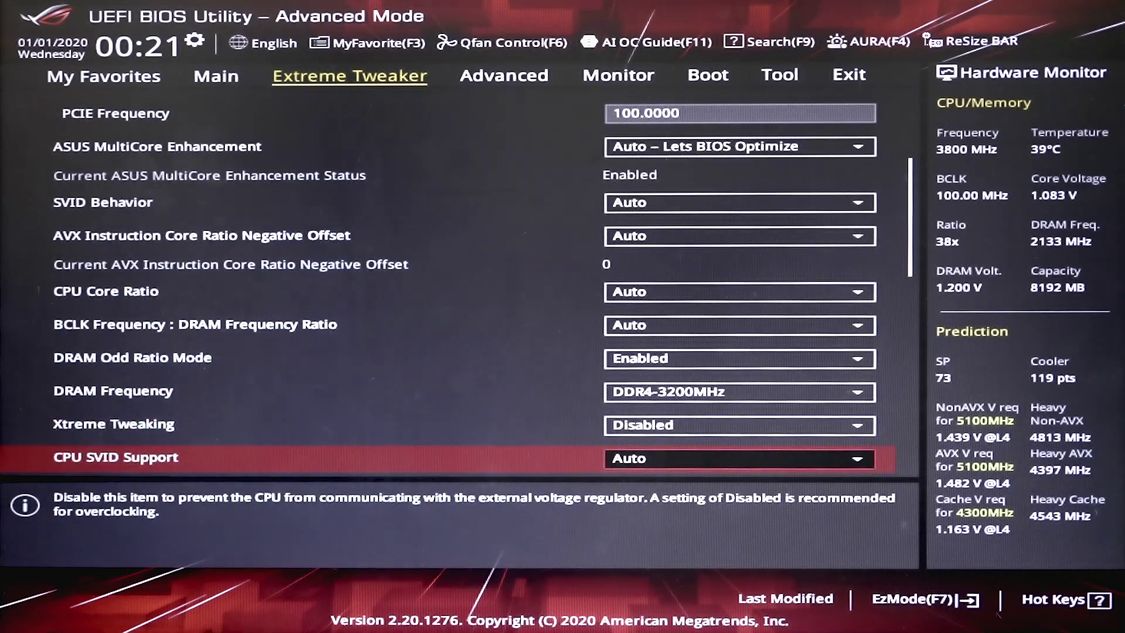
pyautogui.press('Down')
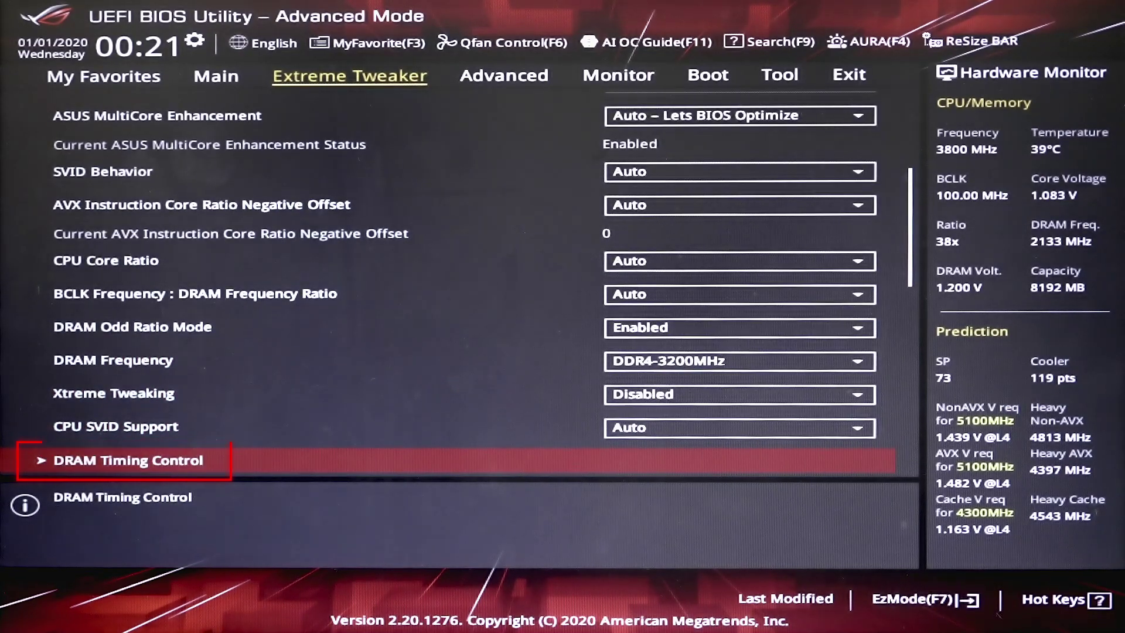
# Step: Review the DRAM timings, then confirm 3200 MHz memory speed in Task Manager's Performance tab
pyautogui.press('Return')
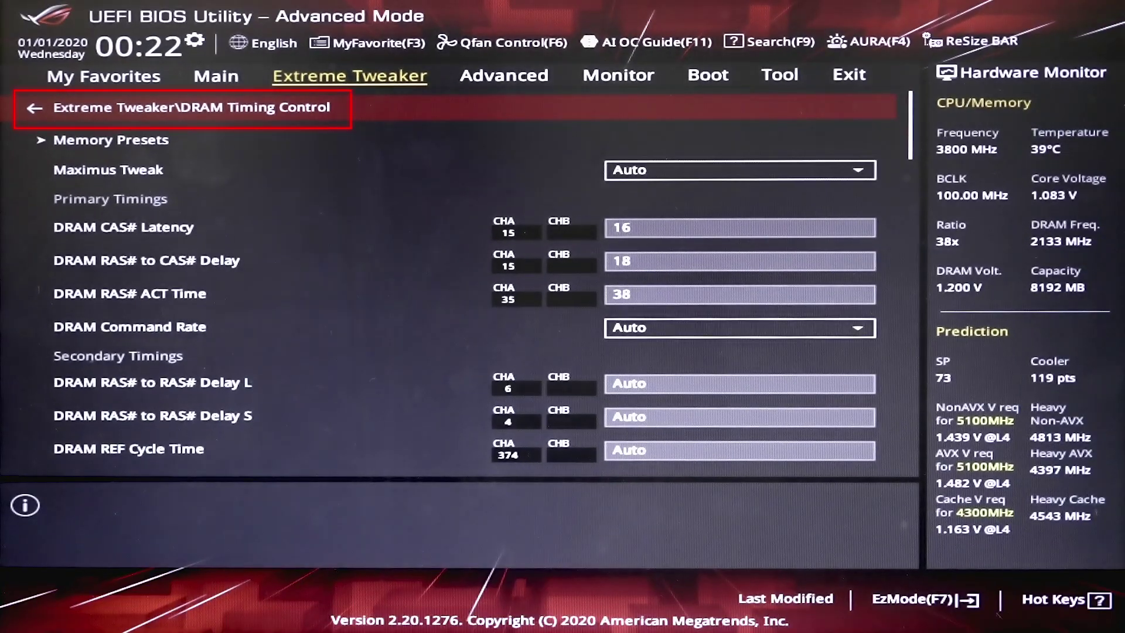
pyautogui.press('Escape')
pyautogui.press('Down')
pyautogui.press('Down')
pyautogui.press('Down')
pyautogui.press('Down')
pyautogui.press('Down')
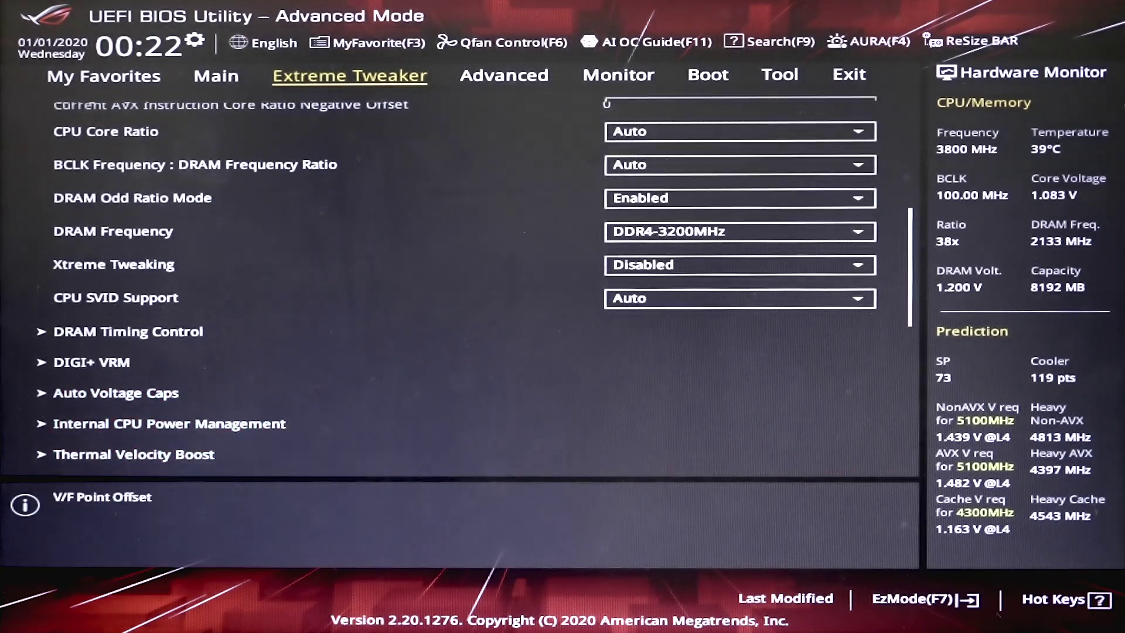
pyautogui.press('Down')
pyautogui.press('Down')
pyautogui.press('Down')
pyautogui.press('Down')
pyautogui.press('Down')
pyautogui.press('Down')
pyautogui.press('Down')
pyautogui.press('Down')
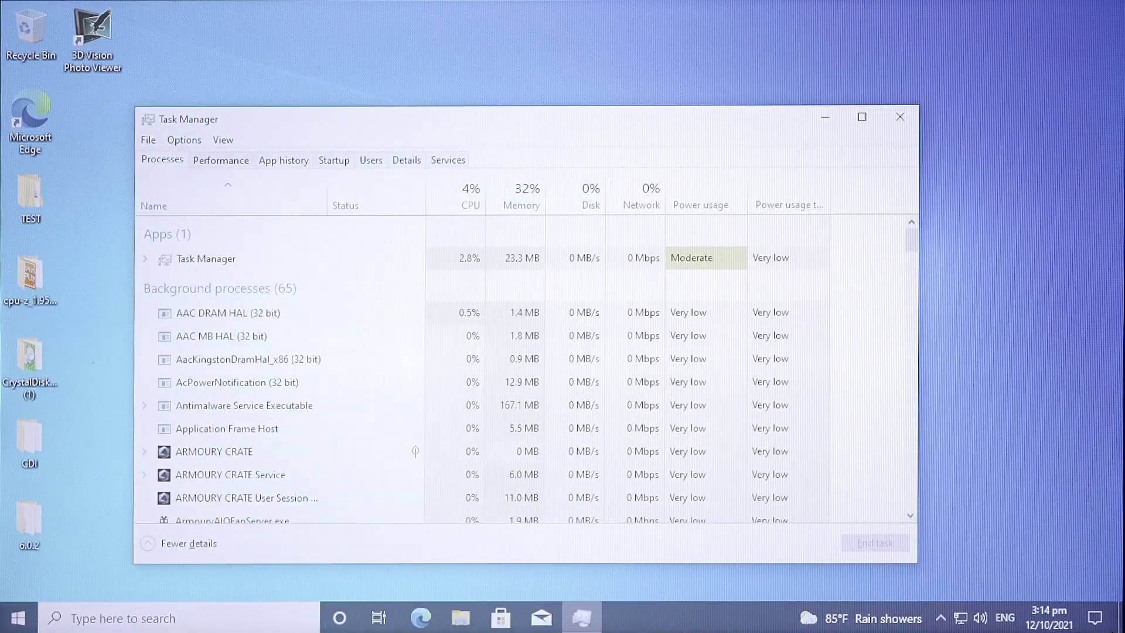
pyautogui.click(221, 161)
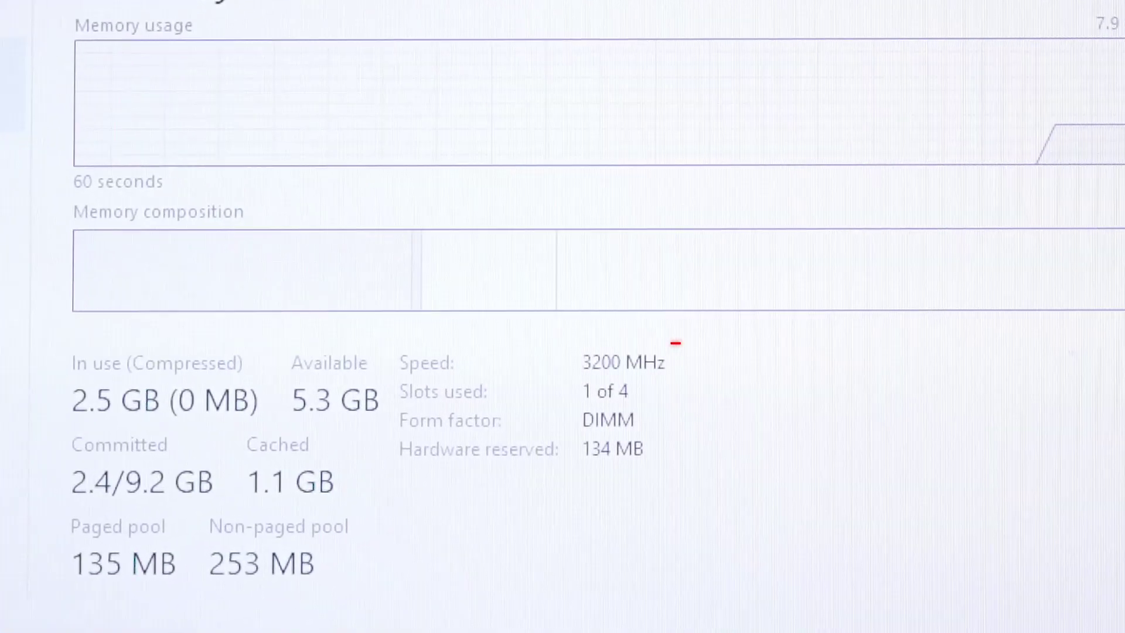